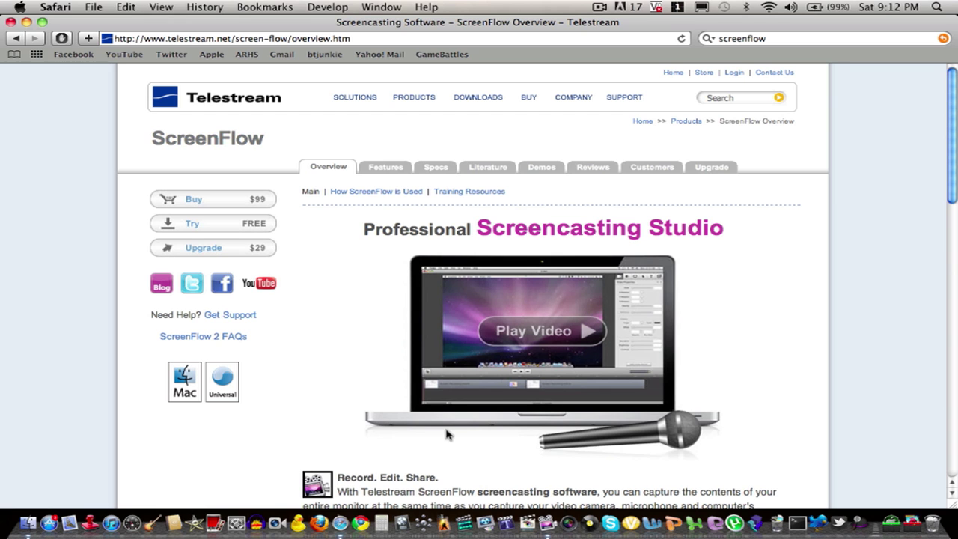
Scroll through the ScreenFlow overview page on the Telestream website.
{"action": "scroll", "coordinate": [305, 330], "scroll_direction": "down", "scroll_amount": 2}
{"action": "scroll", "coordinate": [349, 229], "scroll_direction": "up", "scroll_amount": 2}
In the ScreenFlow editor, rewind the playhead to 0 s, play the preview, then stop it.
{"action": "left_click", "coordinate": [545, 513]}
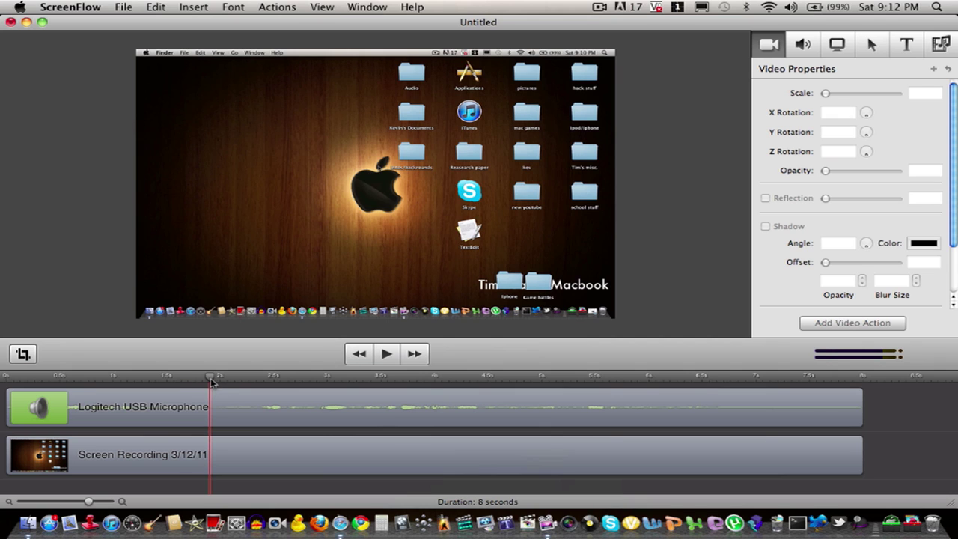
{"action": "left_click_drag", "start_coordinate": [212, 382], "coordinate": [3, 367]}
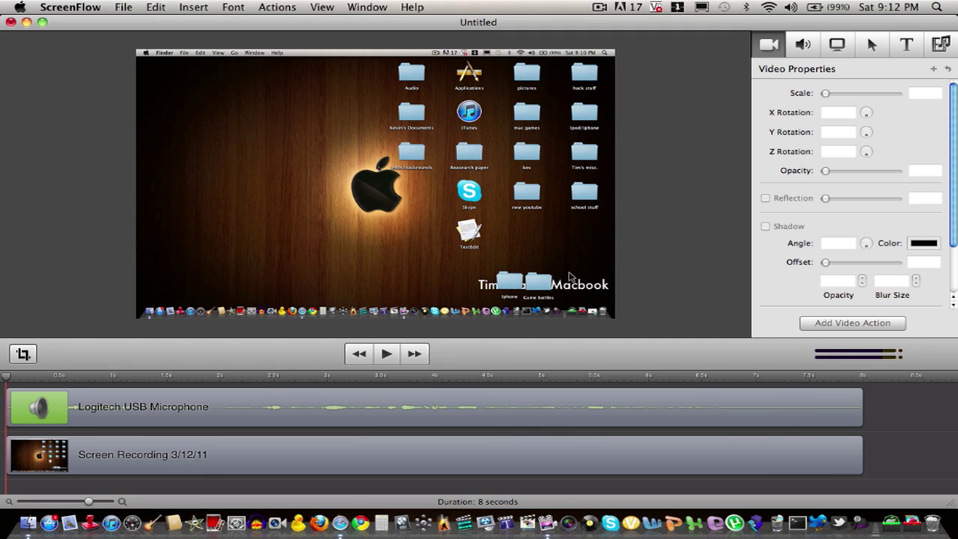
{"action": "left_click", "coordinate": [390, 359]}
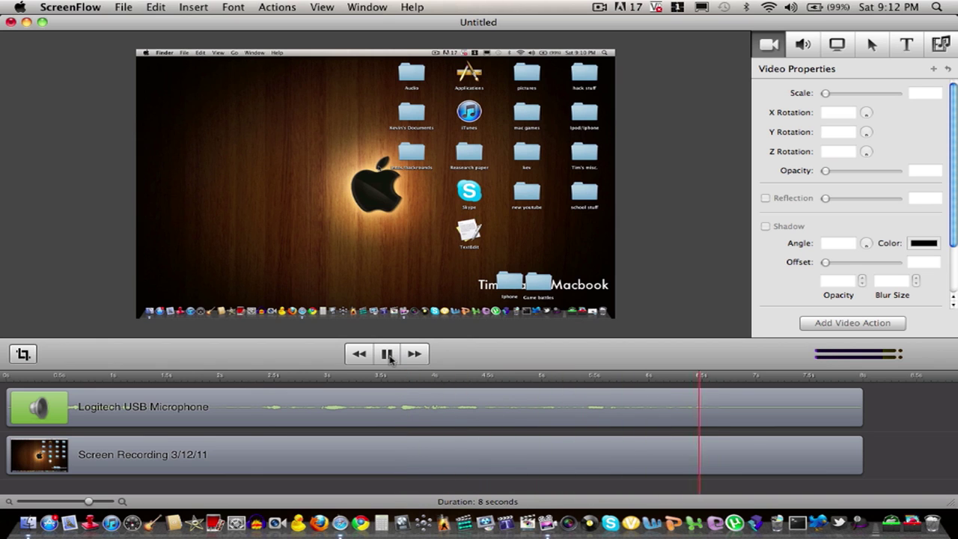
{"action": "left_click", "coordinate": [387, 354]}
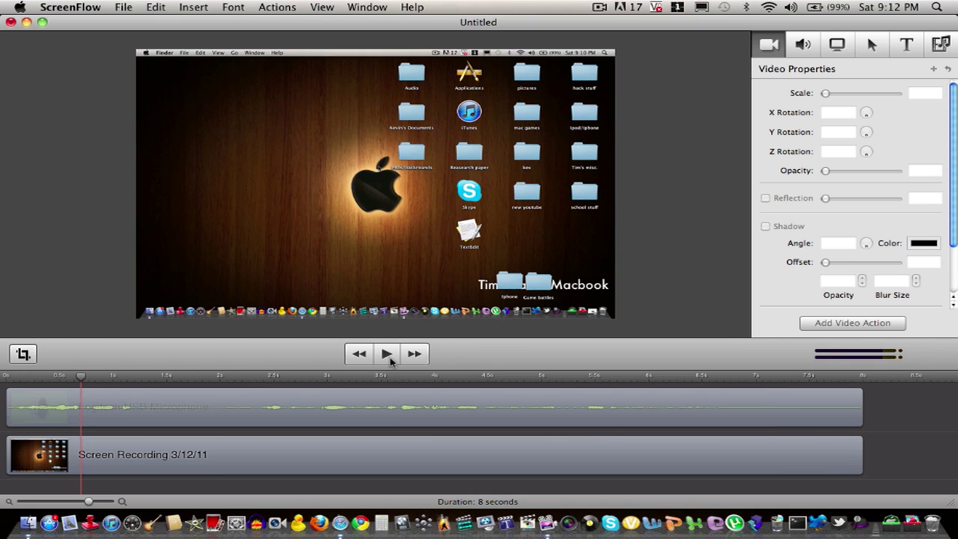
Scale the Screen Recording clip to 62% and reposition it within the black frame.
{"action": "left_click", "coordinate": [253, 243]}
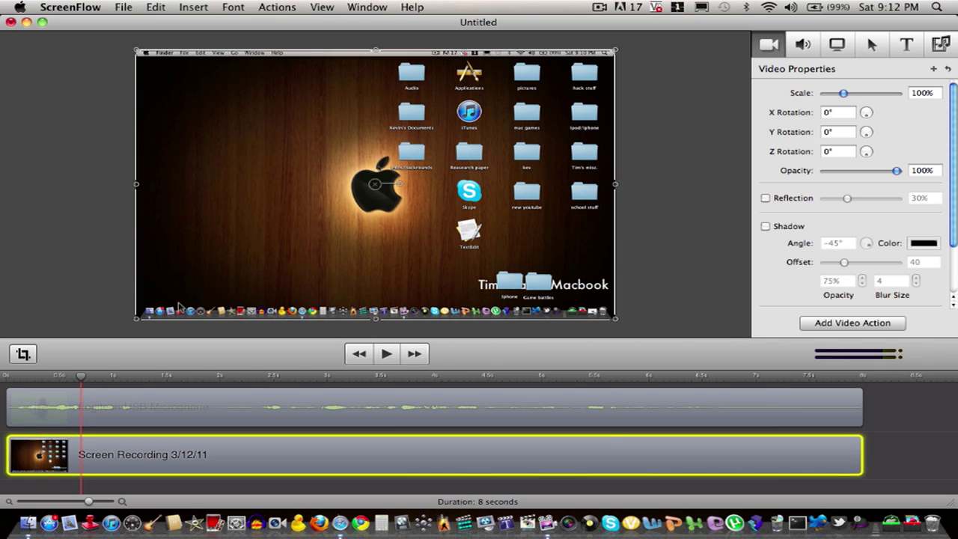
{"action": "left_click_drag", "start_coordinate": [138, 323], "coordinate": [330, 220]}
{"action": "left_click_drag", "start_coordinate": [366, 186], "coordinate": [175, 230]}
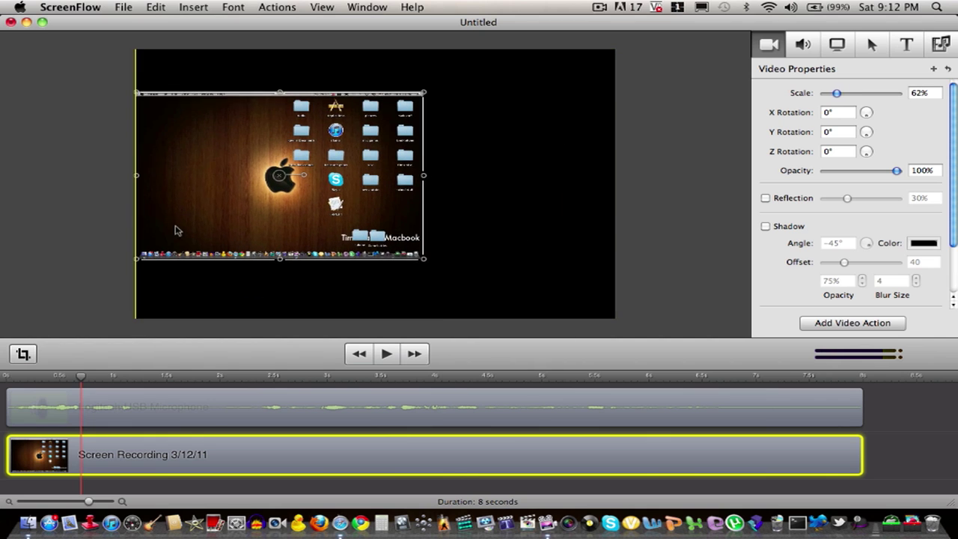
{"action": "left_click_drag", "start_coordinate": [248, 216], "coordinate": [254, 215]}
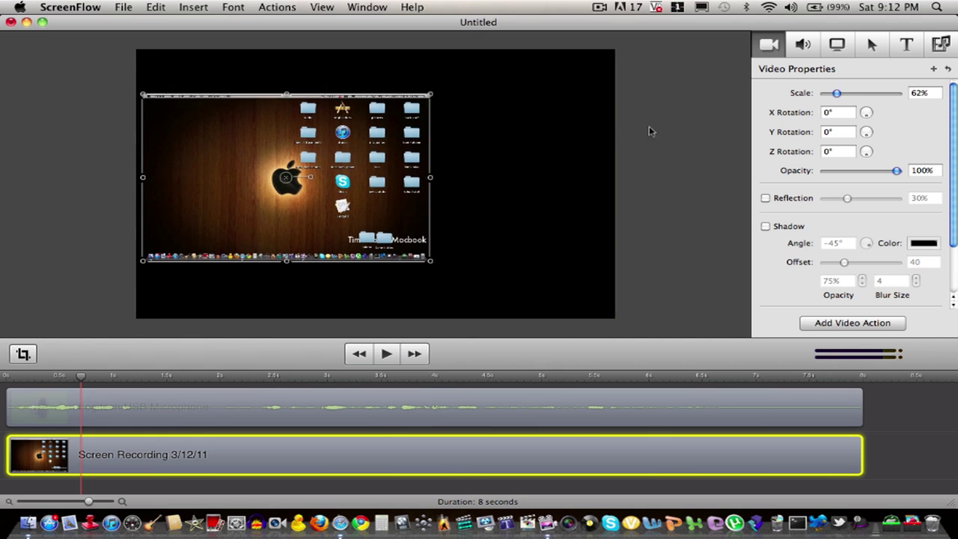
{"action": "left_click", "coordinate": [812, 57]}
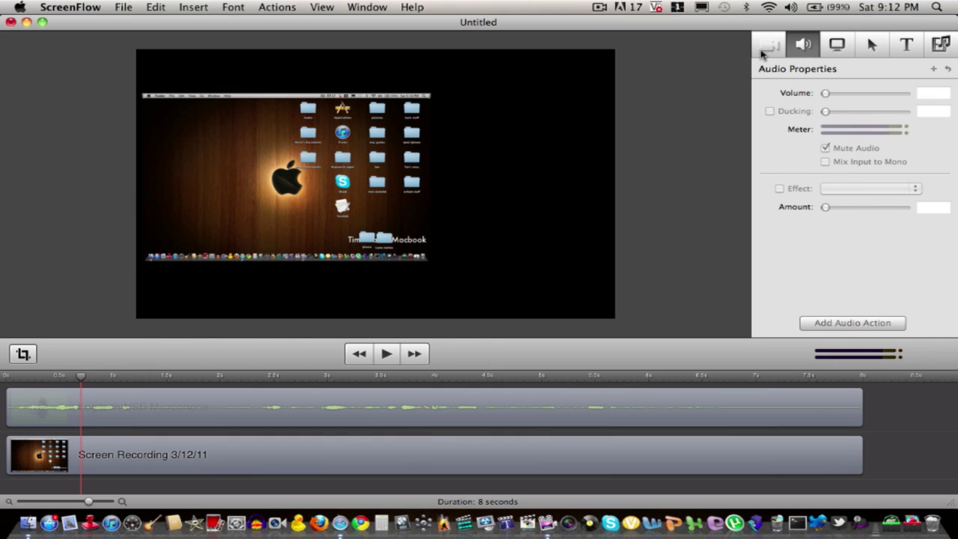
{"action": "left_click", "coordinate": [765, 45]}
{"action": "left_click_drag", "start_coordinate": [423, 214], "coordinate": [446, 212]}
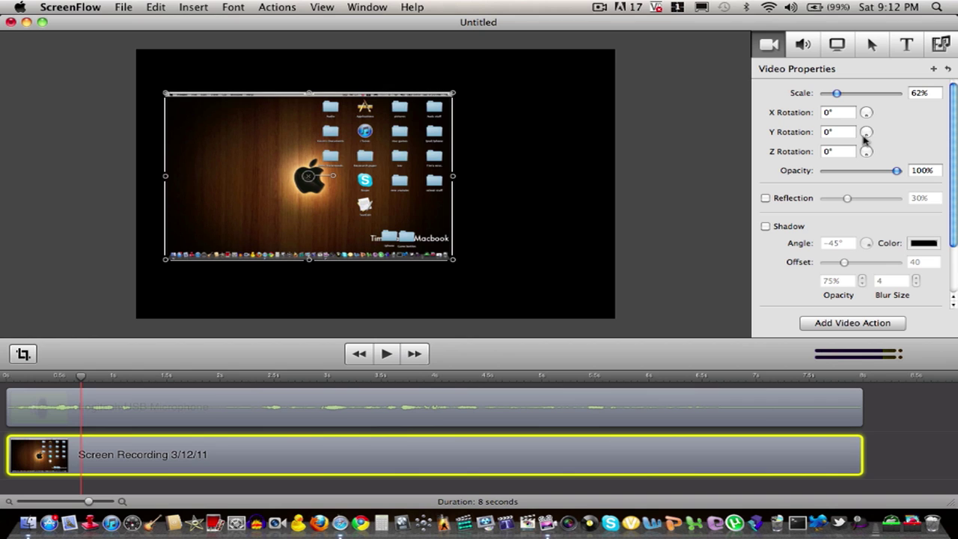
Tilt the recording in 3D perspective with the rotation dials (40° Y rotation).
{"action": "left_click_drag", "start_coordinate": [866, 118], "coordinate": [711, 147]}
{"action": "left_click", "coordinate": [676, 178]}
{"action": "left_click", "coordinate": [836, 44]}
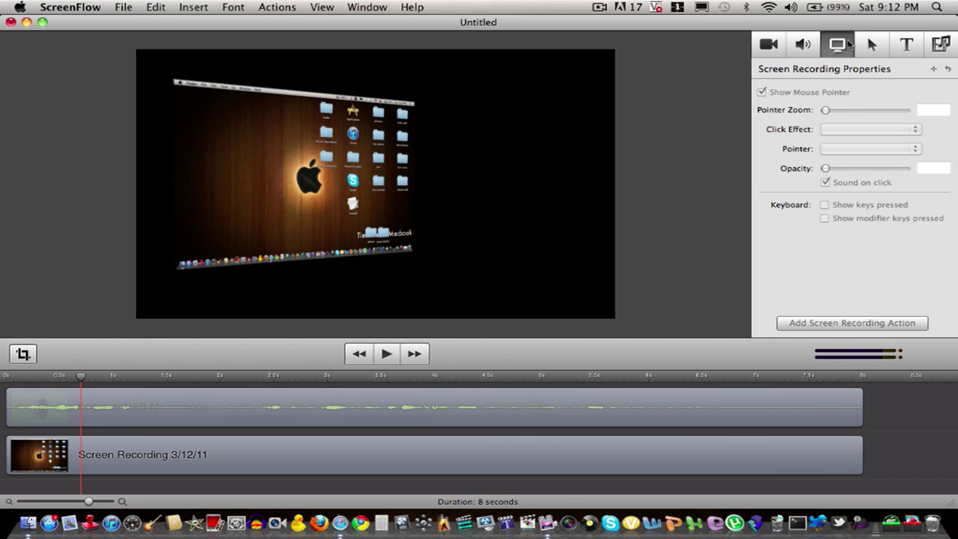
{"action": "left_click", "coordinate": [803, 44]}
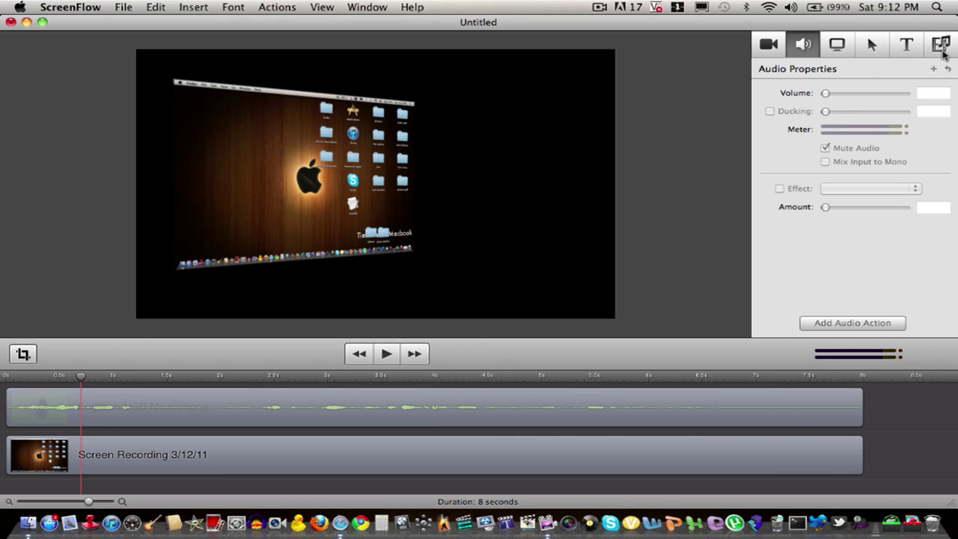
From the Media Library, start adding media and browse into the Desktop's new youtube folder.
{"action": "left_click", "coordinate": [942, 50]}
{"action": "left_click", "coordinate": [807, 328]}
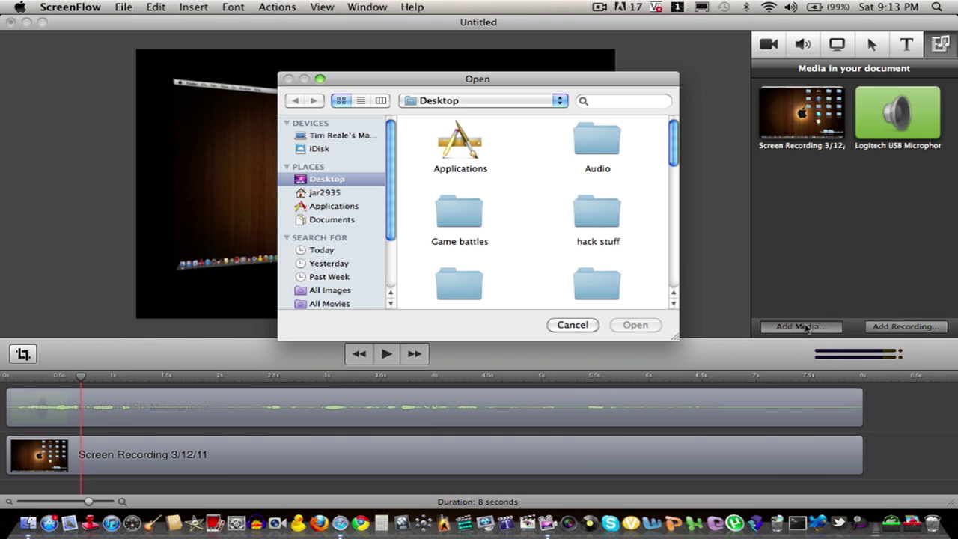
{"action": "scroll", "coordinate": [528, 212], "scroll_direction": "down", "scroll_amount": 5}
{"action": "scroll", "coordinate": [528, 212], "scroll_direction": "down", "scroll_amount": 2}
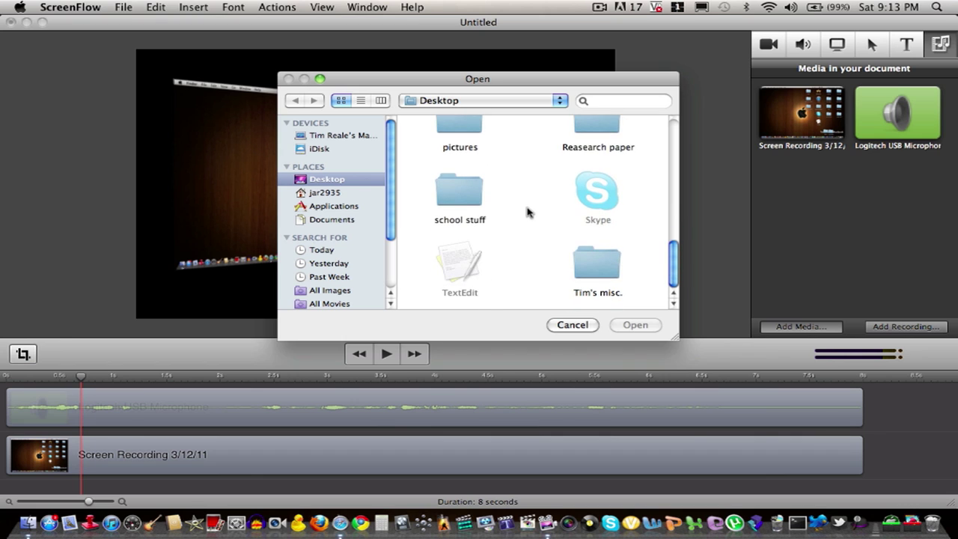
{"action": "scroll", "coordinate": [528, 213], "scroll_direction": "up", "scroll_amount": 10}
{"action": "scroll", "coordinate": [605, 252], "scroll_direction": "down", "scroll_amount": 6}
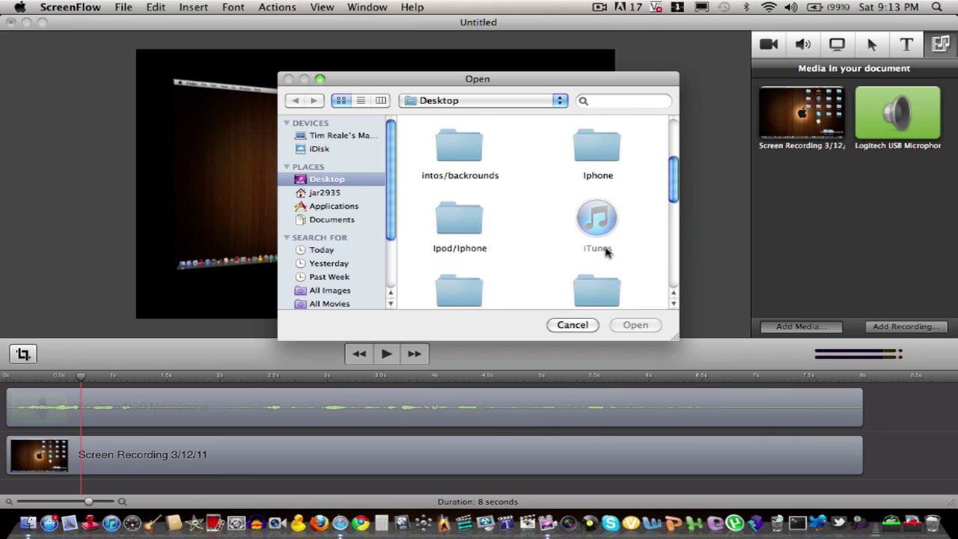
{"action": "scroll", "coordinate": [607, 253], "scroll_direction": "down", "scroll_amount": 4}
{"action": "double_click", "coordinate": [606, 227]}
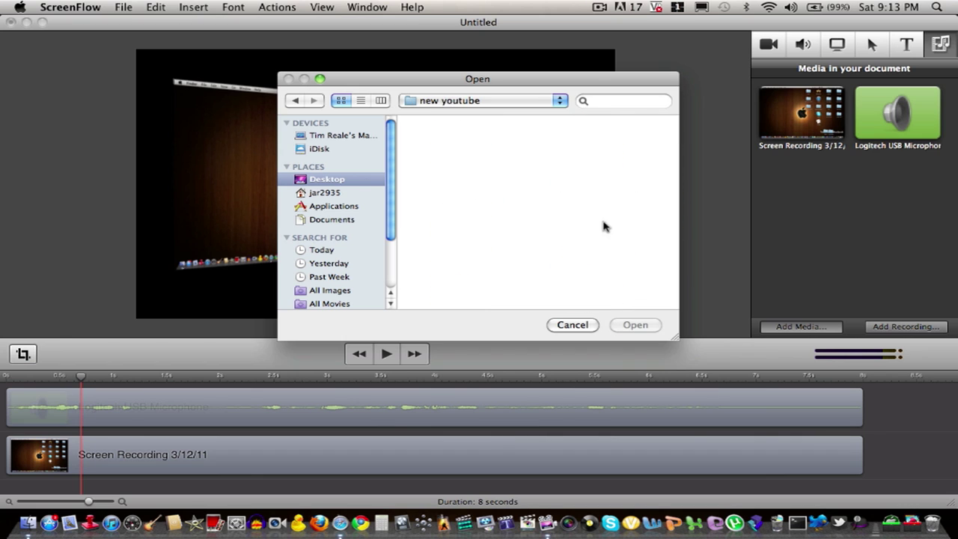
Select TTG INTRO DONE.mov in the new youtube folder and import it.
{"action": "scroll", "coordinate": [597, 187], "scroll_direction": "down", "scroll_amount": 4}
{"action": "scroll", "coordinate": [598, 168], "scroll_direction": "up", "scroll_amount": 3}
{"action": "scroll", "coordinate": [597, 165], "scroll_direction": "down", "scroll_amount": 8}
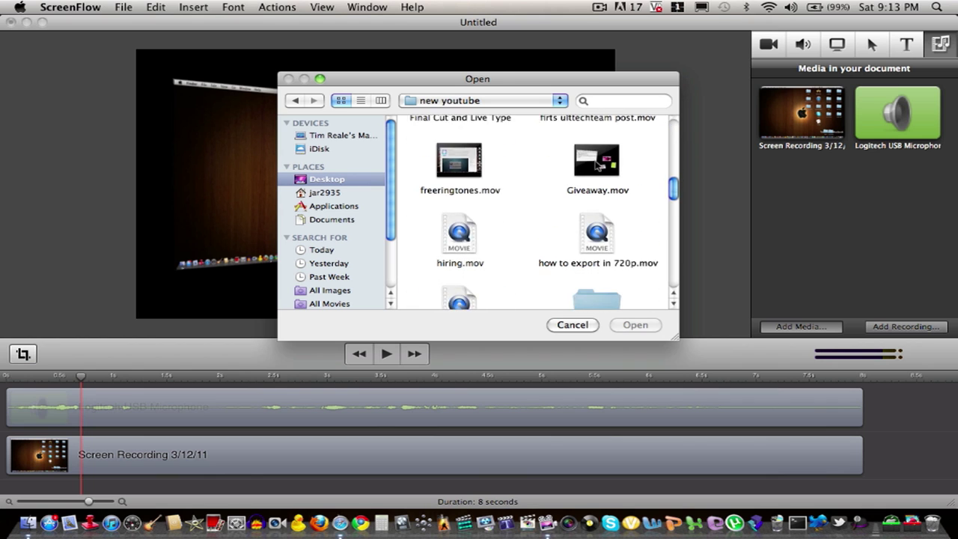
{"action": "scroll", "coordinate": [596, 164], "scroll_direction": "down", "scroll_amount": 10}
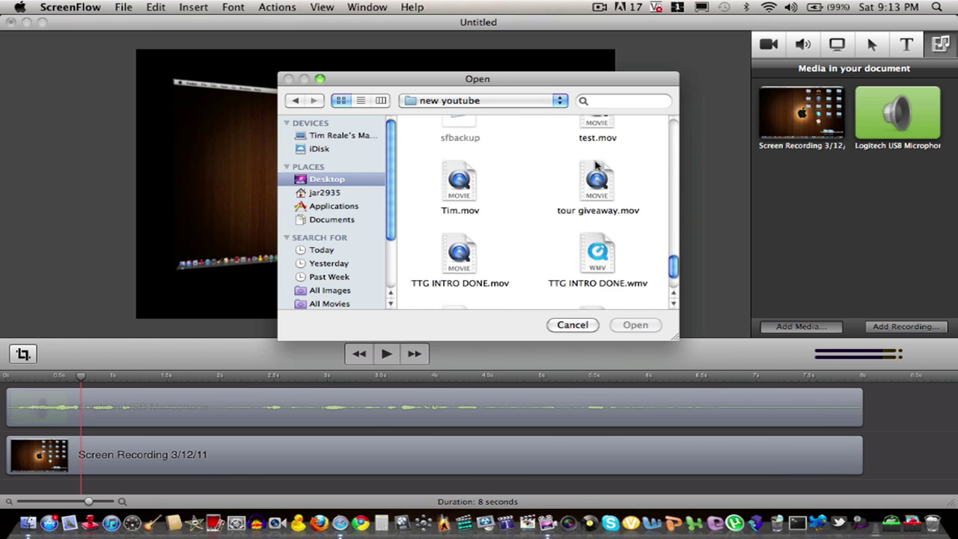
{"action": "scroll", "coordinate": [597, 165], "scroll_direction": "down", "scroll_amount": 1}
{"action": "left_click", "coordinate": [459, 193]}
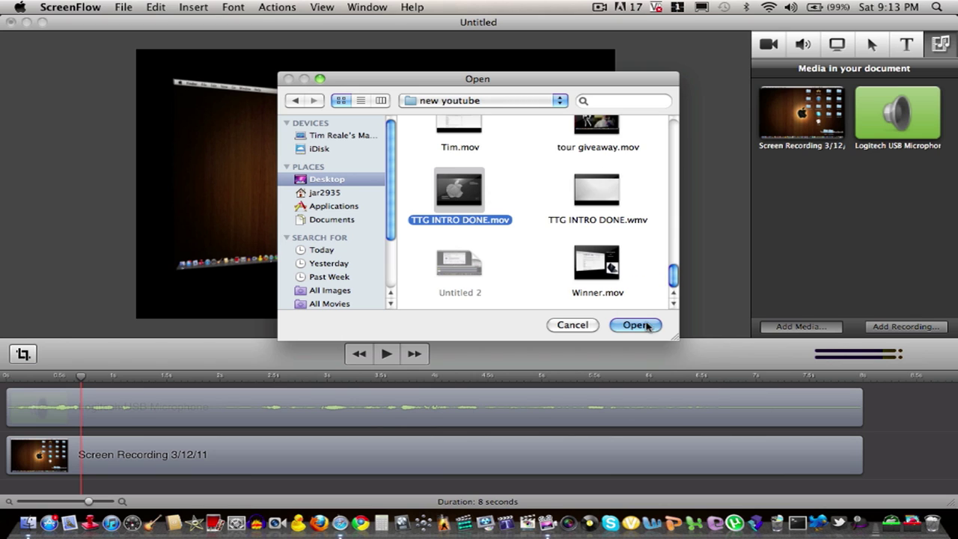
{"action": "left_click", "coordinate": [647, 328]}
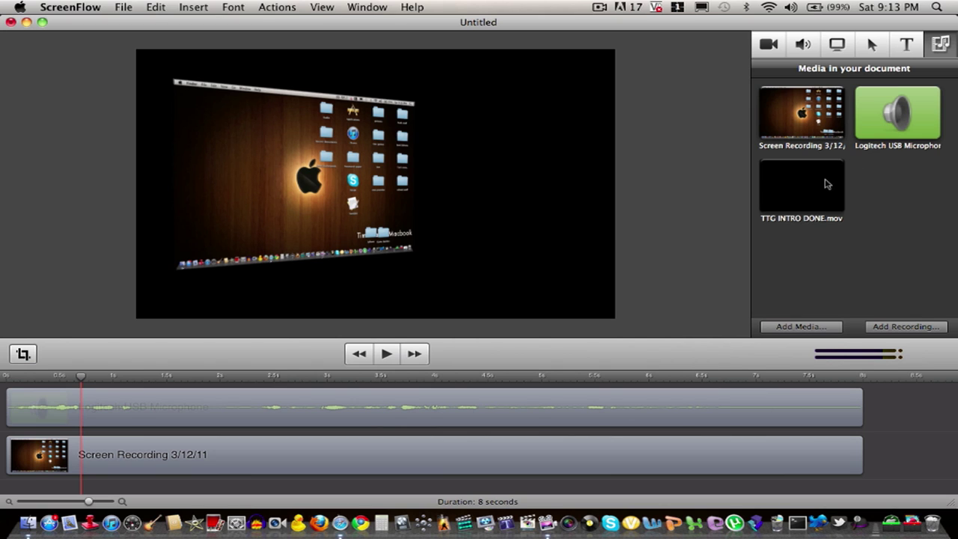
Place TTG INTRO DONE.mov at the timeline start, shrunk to 33% beside the desktop.
{"action": "left_click_drag", "start_coordinate": [827, 184], "coordinate": [559, 203]}
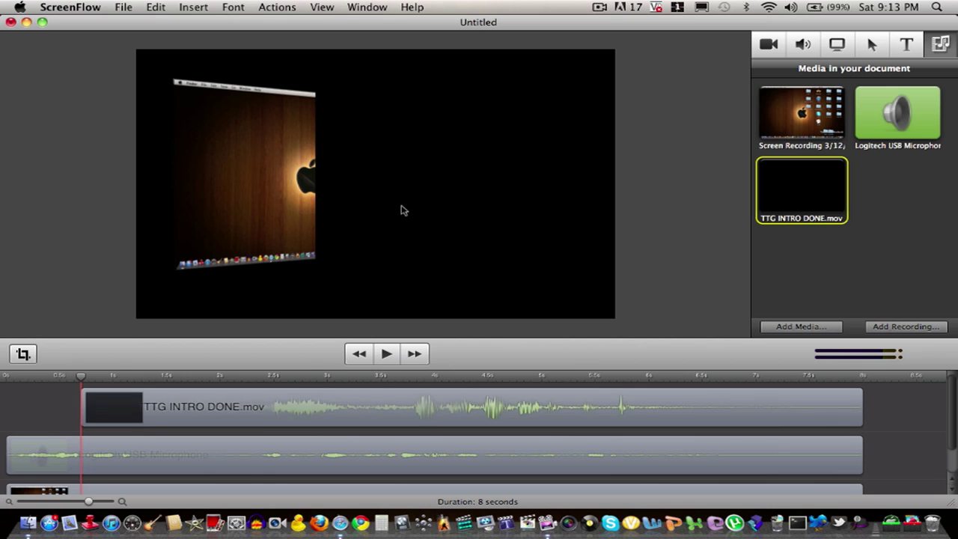
{"action": "left_click_drag", "start_coordinate": [278, 400], "coordinate": [150, 398]}
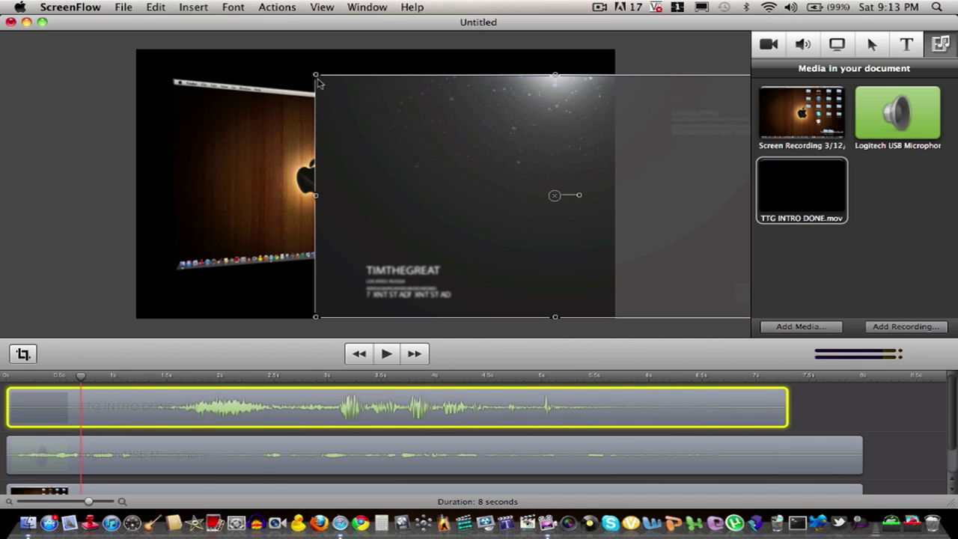
{"action": "left_click_drag", "start_coordinate": [316, 76], "coordinate": [684, 241]}
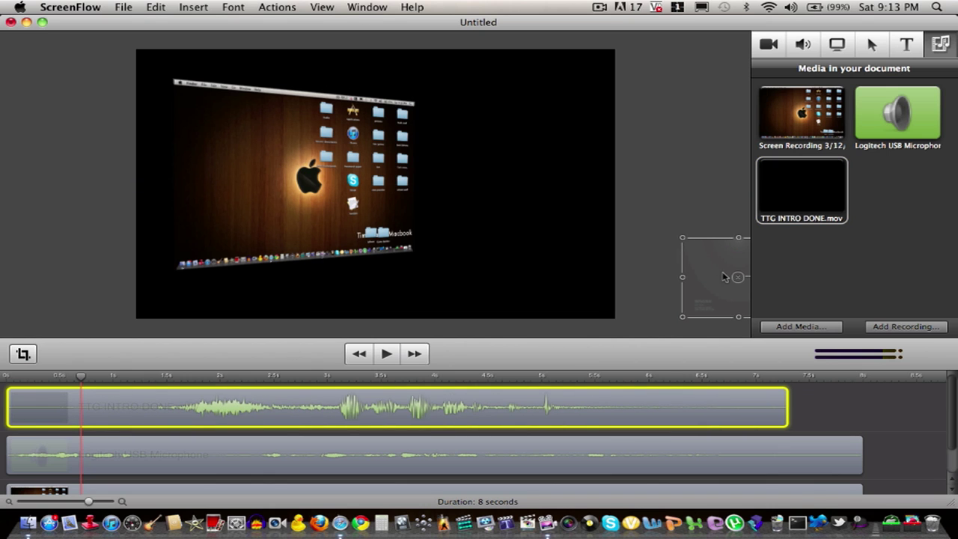
{"action": "left_click_drag", "start_coordinate": [723, 277], "coordinate": [496, 223]}
{"action": "left_click", "coordinate": [601, 214]}
Turn the intro clip -53° on its Y axis and rewind the playhead to the start.
{"action": "left_click", "coordinate": [565, 215]}
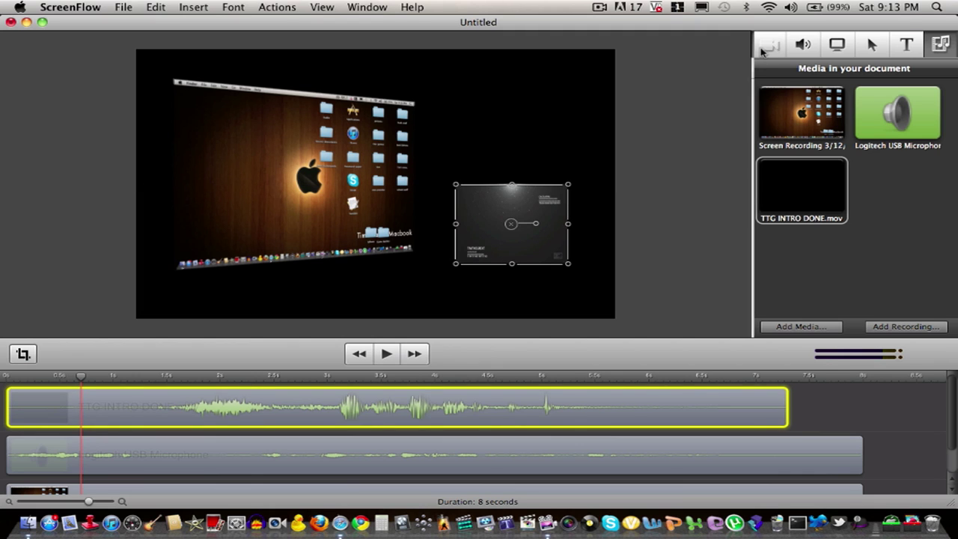
{"action": "left_click", "coordinate": [764, 46]}
{"action": "left_click_drag", "start_coordinate": [866, 132], "coordinate": [870, 135]}
{"action": "left_click", "coordinate": [670, 231]}
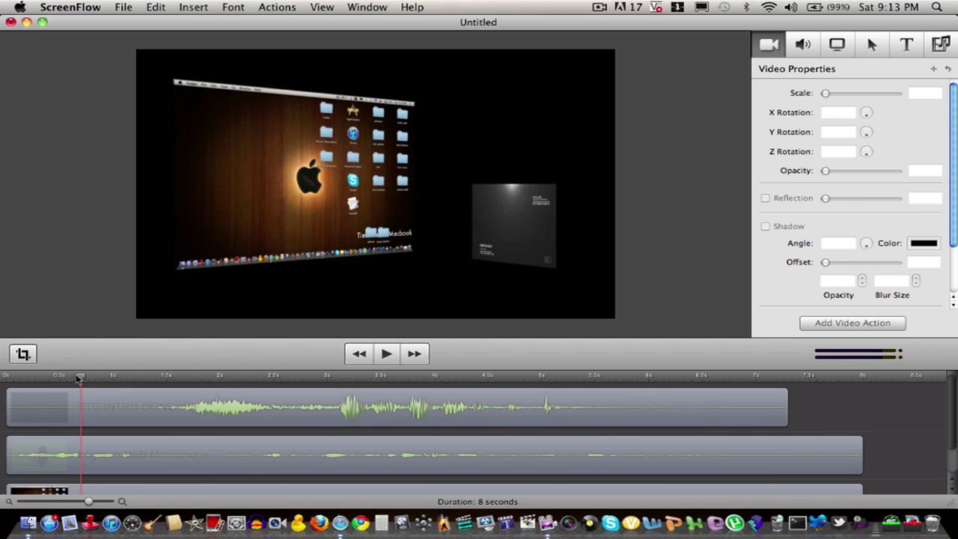
{"action": "left_click_drag", "start_coordinate": [79, 377], "coordinate": [5, 376]}
{"action": "left_click", "coordinate": [238, 417]}
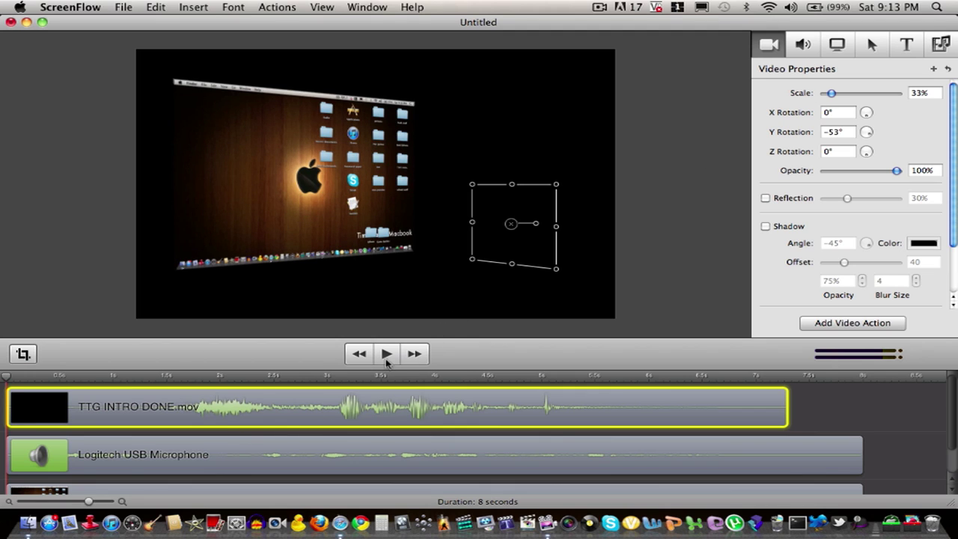
Preview the intro clip, lower its volume from 100% to 1%, replay, and tick Mute Audio.
{"action": "left_click", "coordinate": [386, 361]}
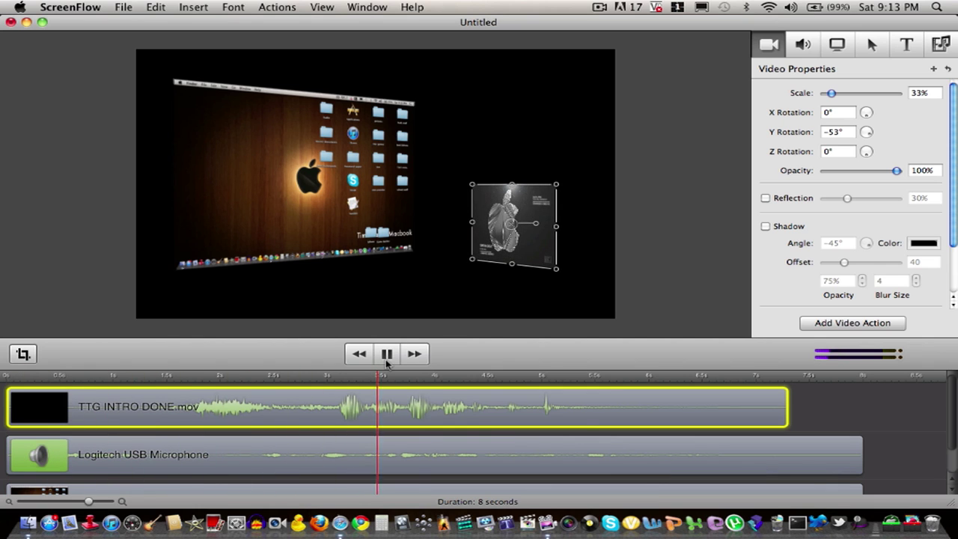
{"action": "left_click", "coordinate": [387, 360]}
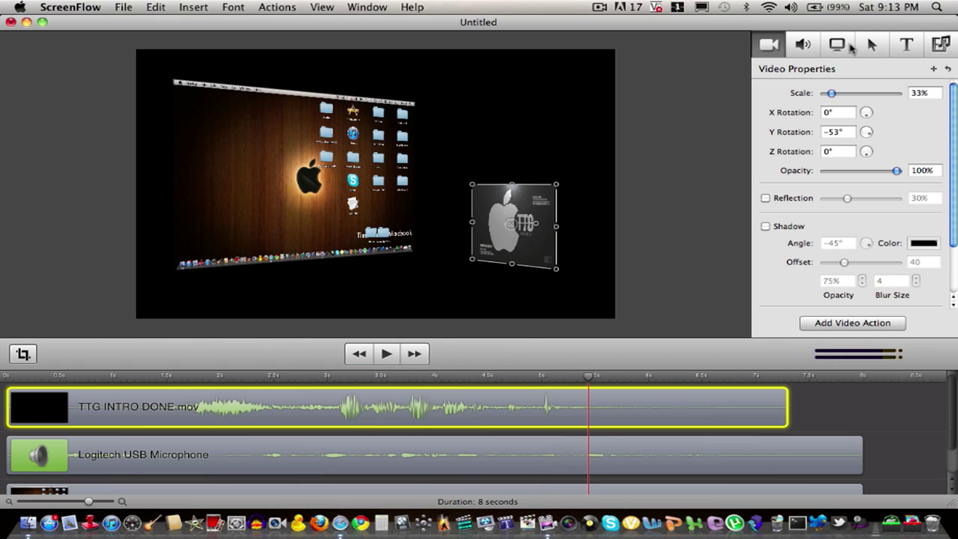
{"action": "left_click", "coordinate": [804, 44]}
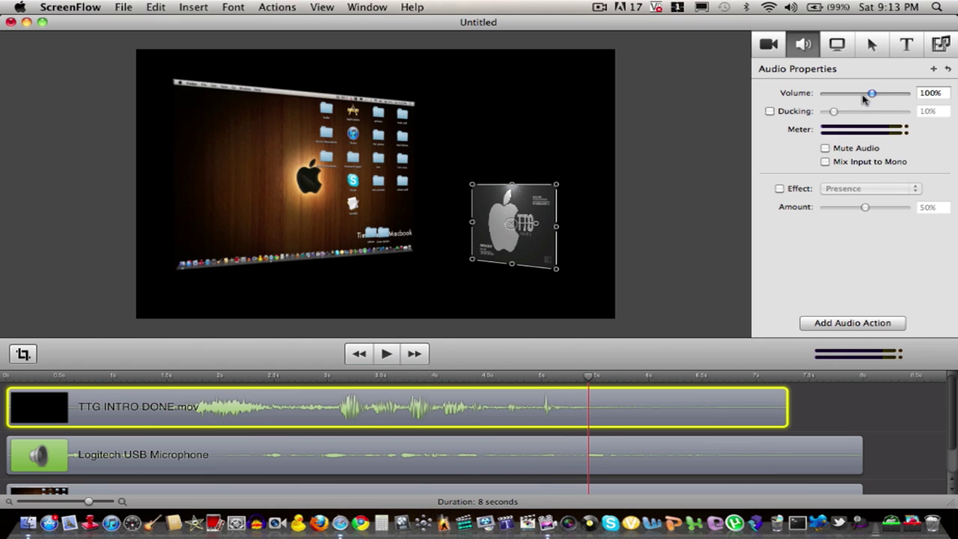
{"action": "left_click_drag", "start_coordinate": [872, 95], "coordinate": [829, 108]}
{"action": "left_click", "coordinate": [358, 358]}
{"action": "left_click", "coordinate": [381, 357]}
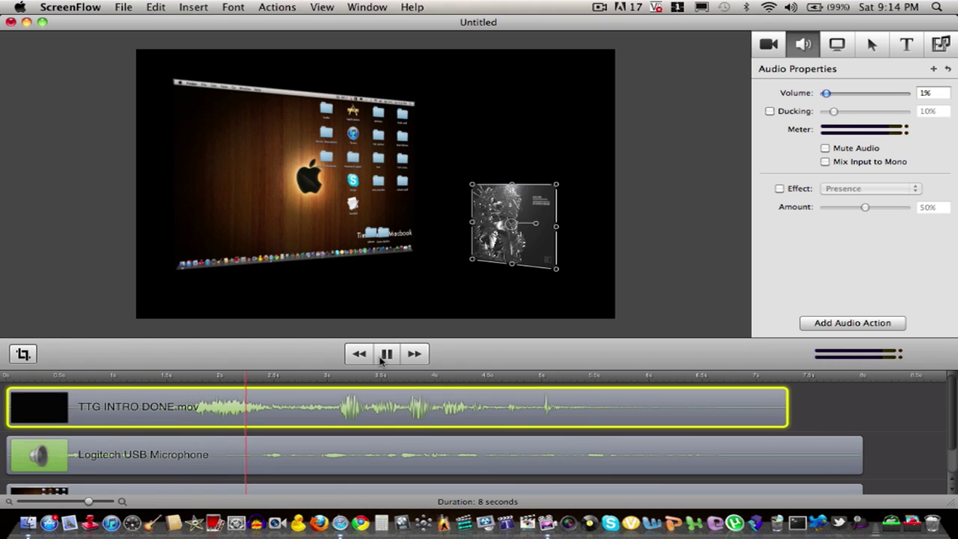
{"action": "left_click", "coordinate": [385, 355]}
{"action": "left_click", "coordinate": [607, 327]}
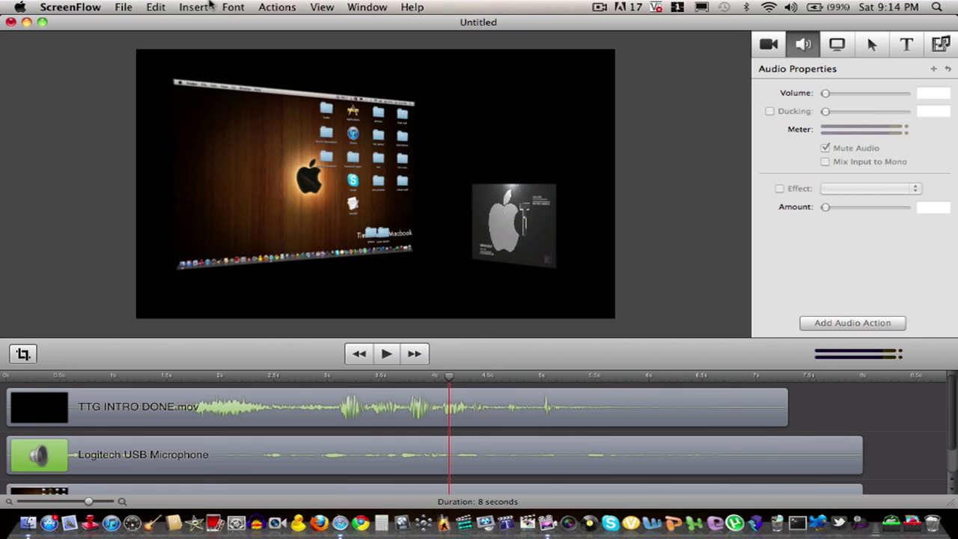
Export the project as 'test' to the Desktop, keeping the Web – High preset.
{"action": "left_click", "coordinate": [125, 7]}
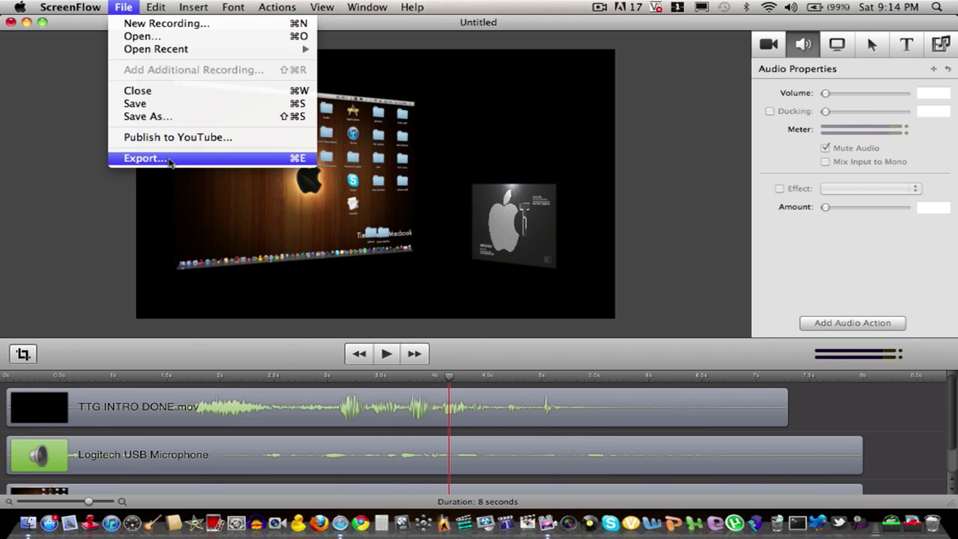
{"action": "left_click", "coordinate": [196, 158]}
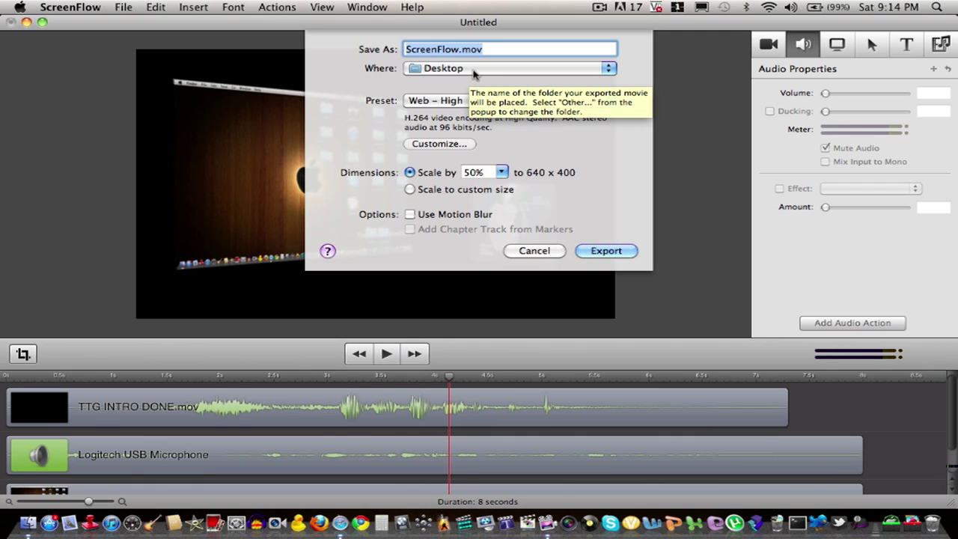
{"action": "type", "text": "test"}
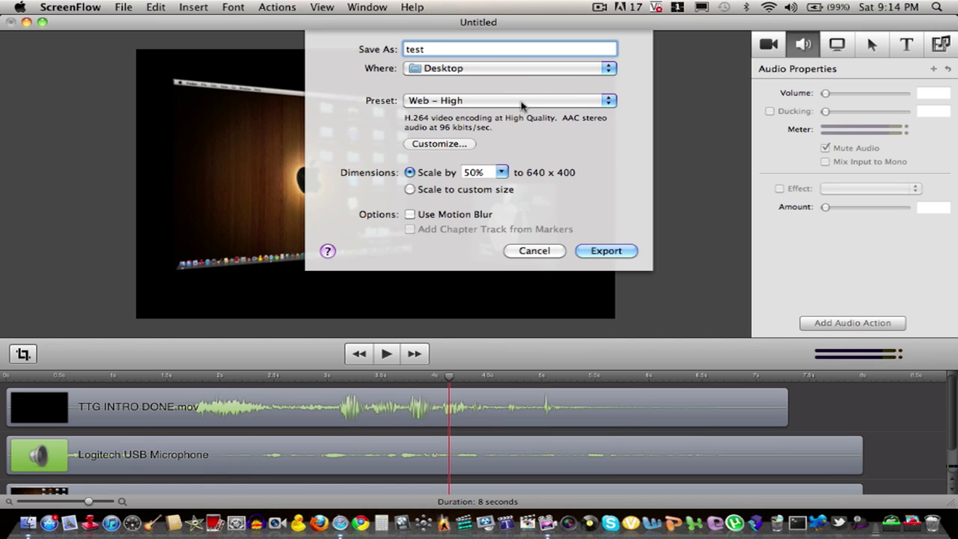
{"action": "left_click", "coordinate": [521, 106]}
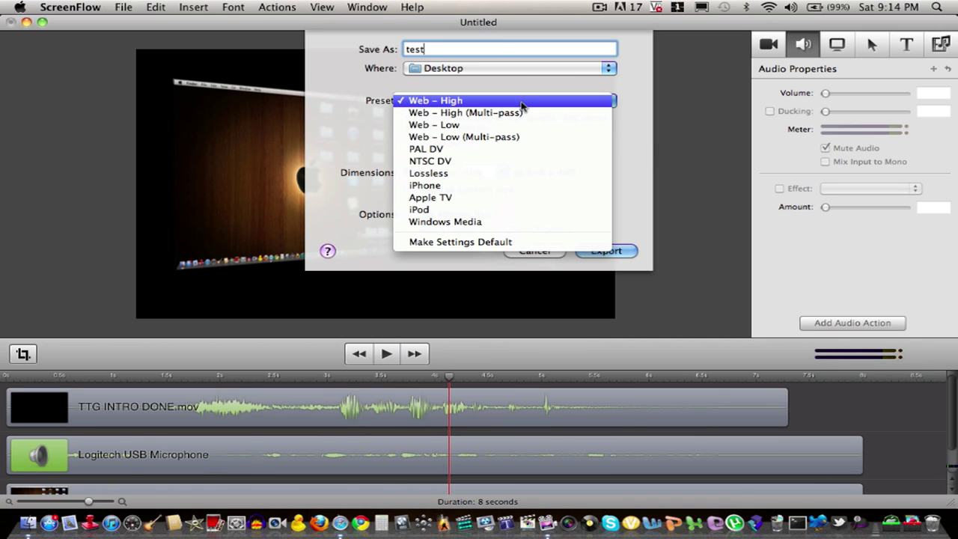
{"action": "left_click", "coordinate": [521, 103]}
In Movie Settings, set video compression to H.264 at Best quality.
{"action": "left_click", "coordinate": [405, 144]}
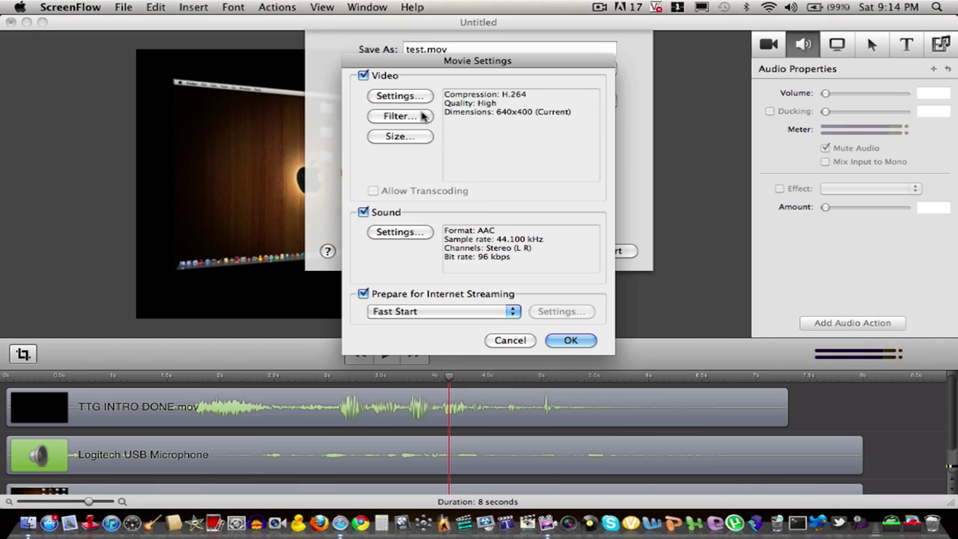
{"action": "left_click", "coordinate": [401, 97]}
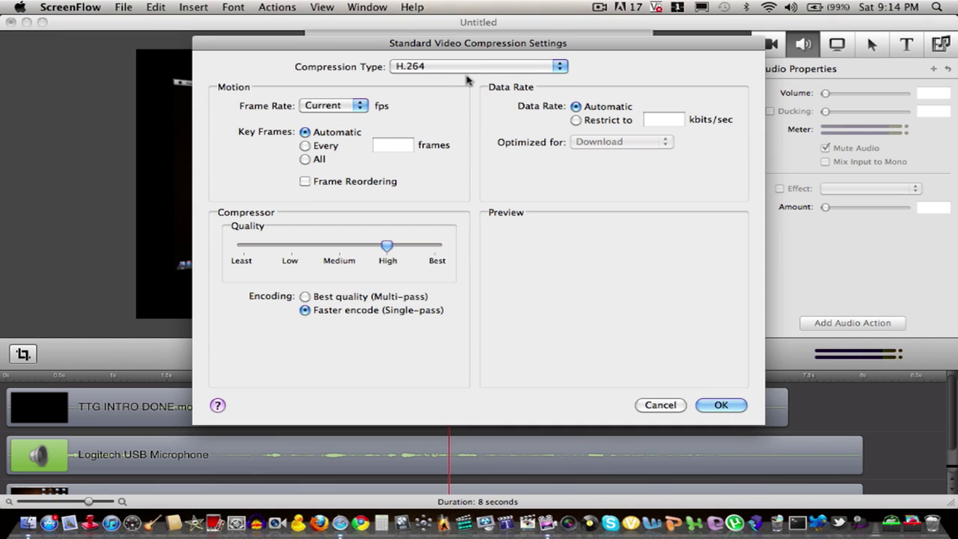
{"action": "left_click", "coordinate": [465, 73]}
{"action": "left_click", "coordinate": [449, 66]}
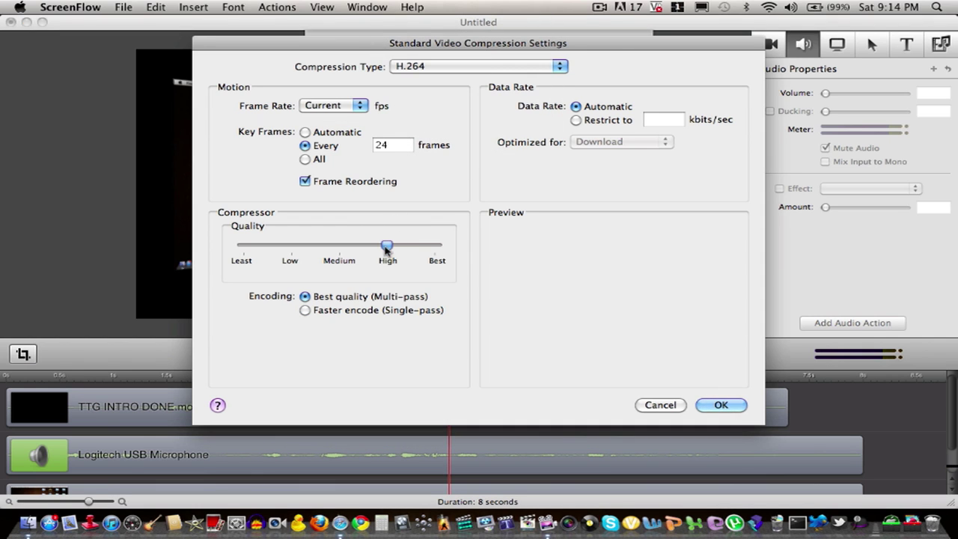
{"action": "left_click", "coordinate": [431, 246]}
{"action": "left_click", "coordinate": [728, 406]}
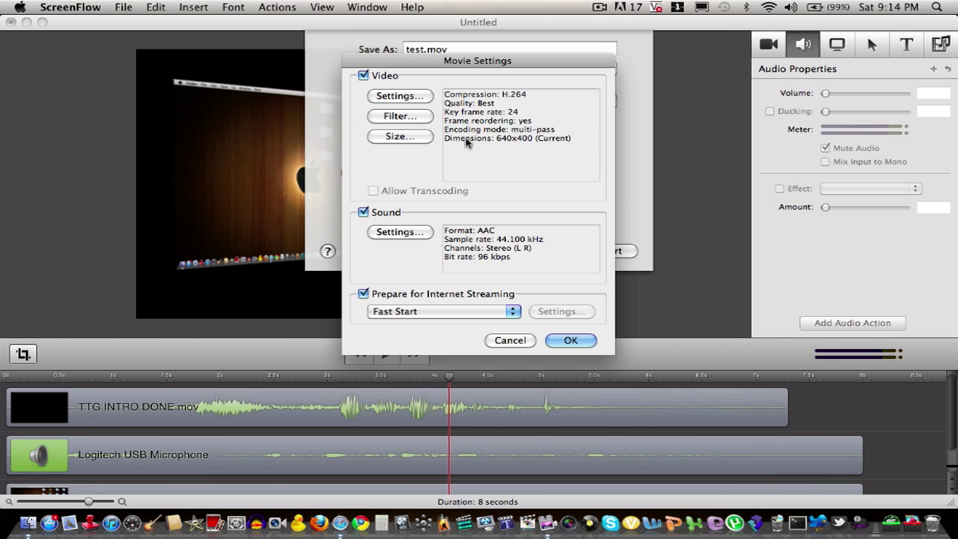
Set the movie size to 1920 x 1080 HD.
{"action": "left_click", "coordinate": [400, 136]}
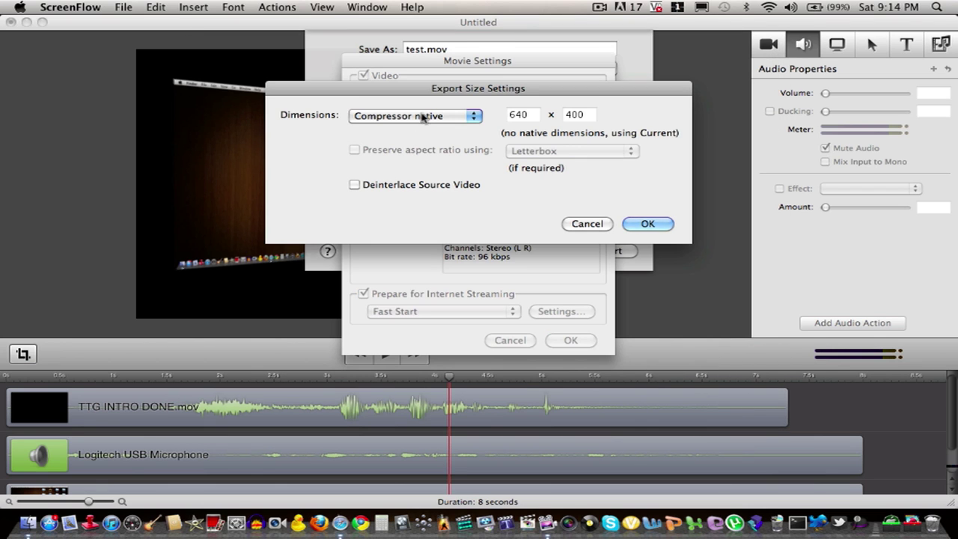
{"action": "left_click", "coordinate": [423, 116]}
{"action": "left_click", "coordinate": [419, 220]}
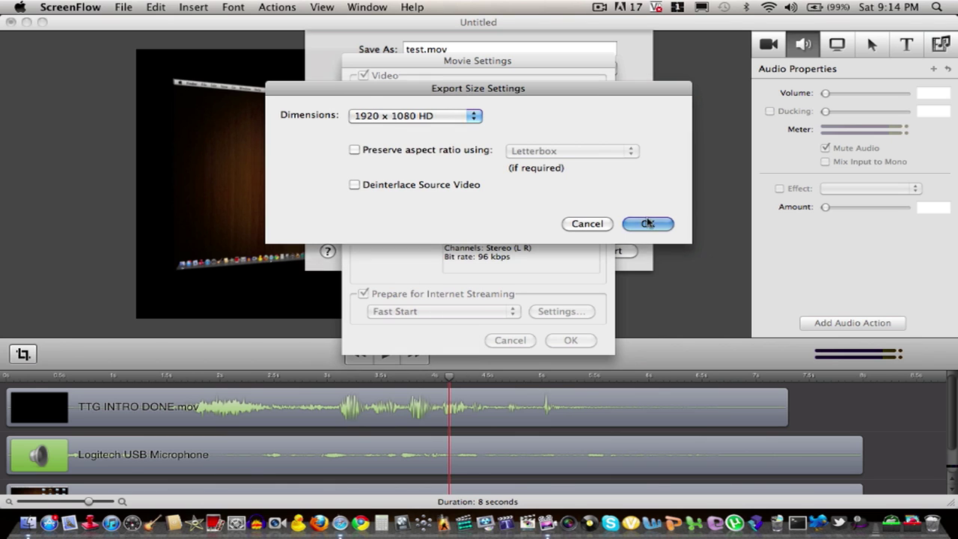
{"action": "key", "text": "Return"}
Set the sound render quality to Best and confirm the movie settings.
{"action": "left_click", "coordinate": [402, 234]}
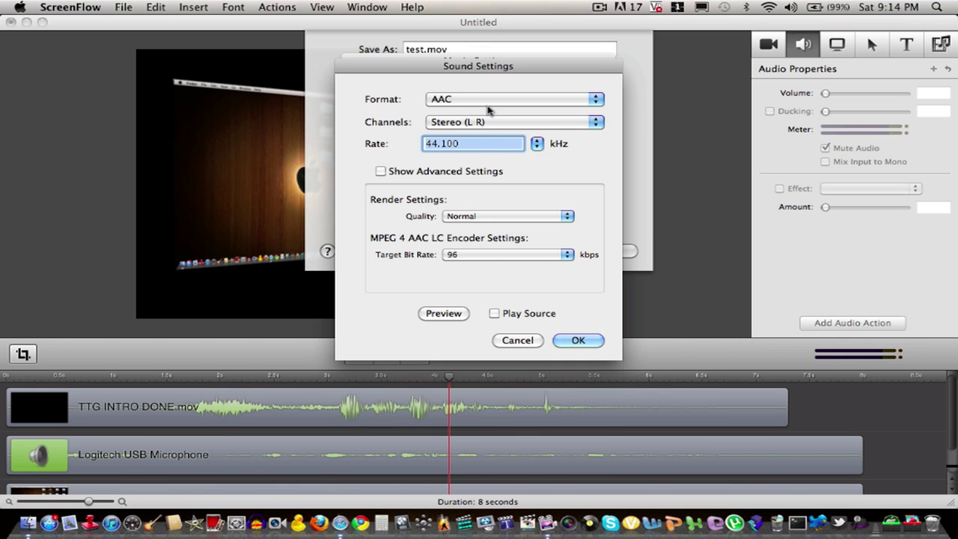
{"action": "left_click", "coordinate": [487, 216]}
{"action": "left_click", "coordinate": [485, 237]}
{"action": "left_click", "coordinate": [577, 341]}
{"action": "left_click", "coordinate": [571, 338]}
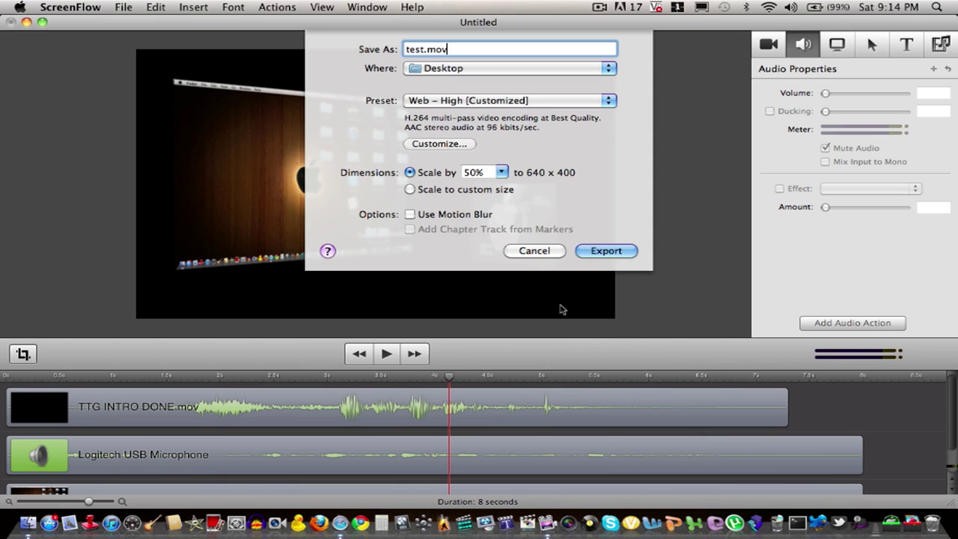
Scale the export to a custom size of 920 wide by 1080 high.
{"action": "left_click", "coordinate": [410, 190]}
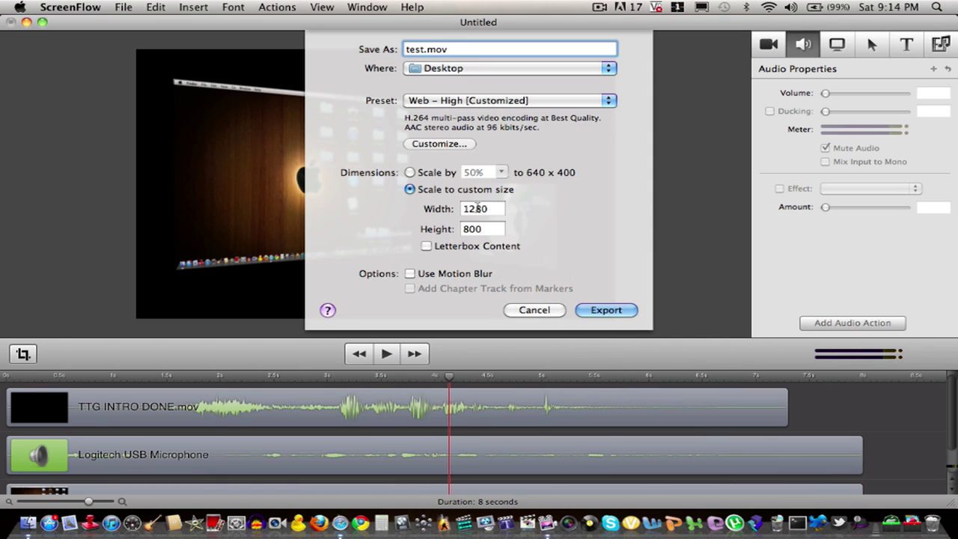
{"action": "double_click", "coordinate": [483, 210]}
{"action": "type", "text": "2"}
{"action": "key", "text": "BackSpace"}
{"action": "type", "text": "920"}
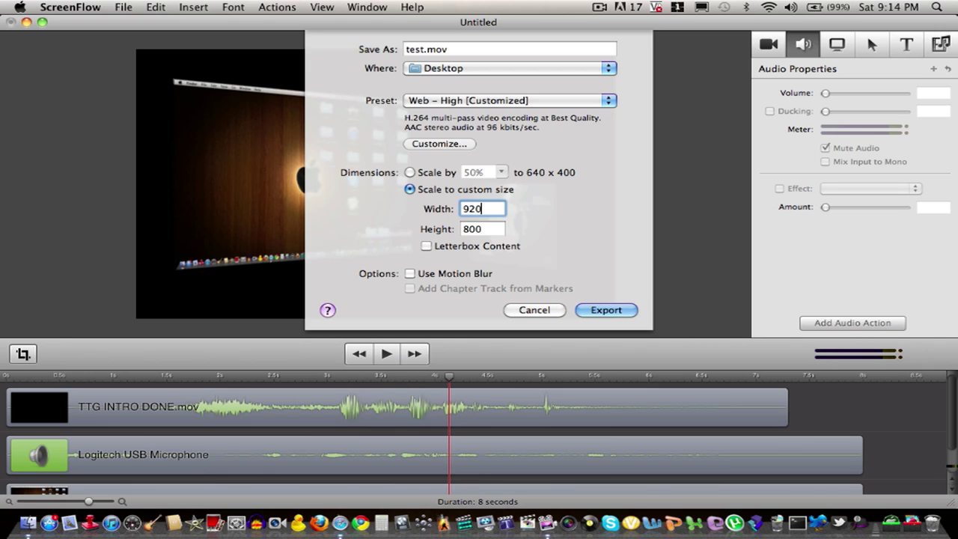
{"action": "key", "text": "Tab"}
{"action": "type", "text": "1080"}
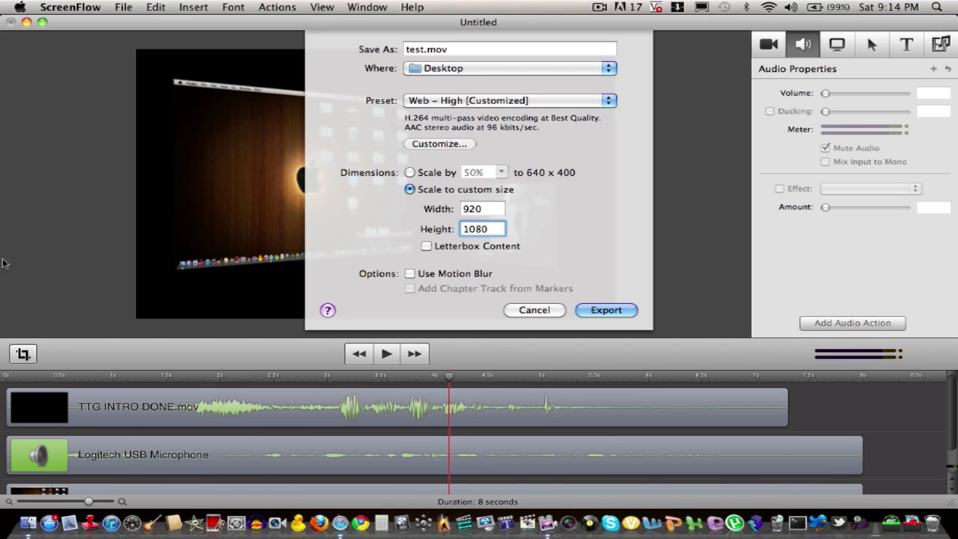
Cancel the export, scroll the timeline tracks, and open the ScreenFlow menu-bar recording controls.
{"action": "left_click", "coordinate": [526, 309]}
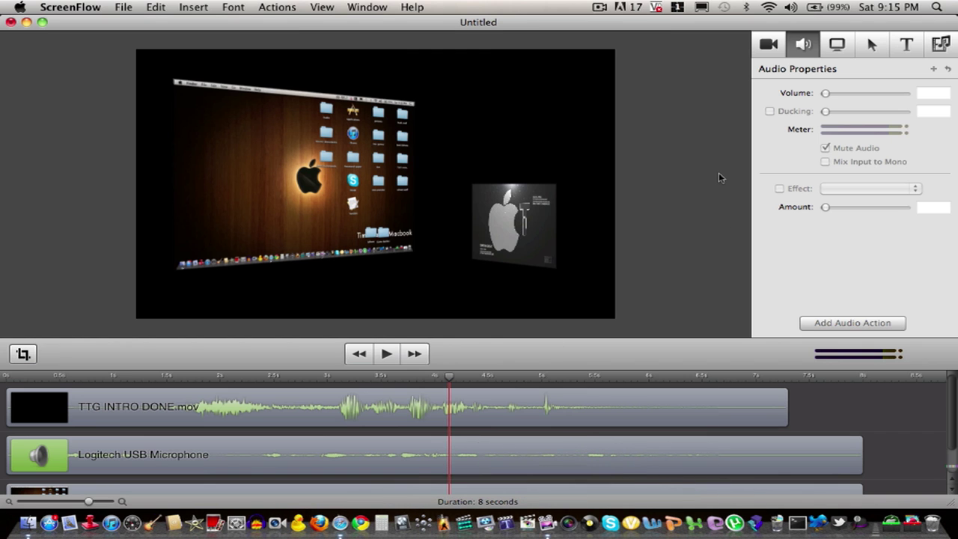
{"action": "scroll", "coordinate": [706, 471], "scroll_direction": "down", "scroll_amount": 1}
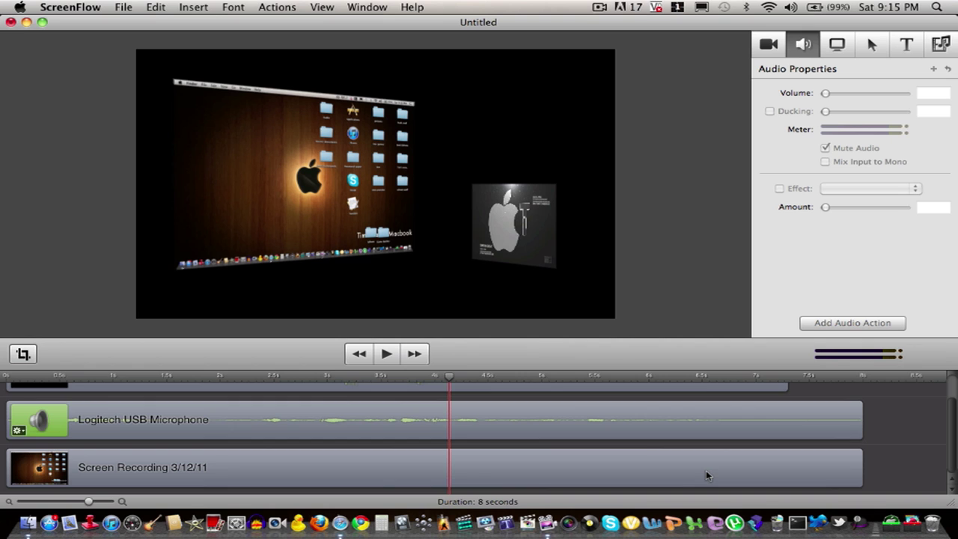
{"action": "scroll", "coordinate": [706, 472], "scroll_direction": "up", "scroll_amount": 1}
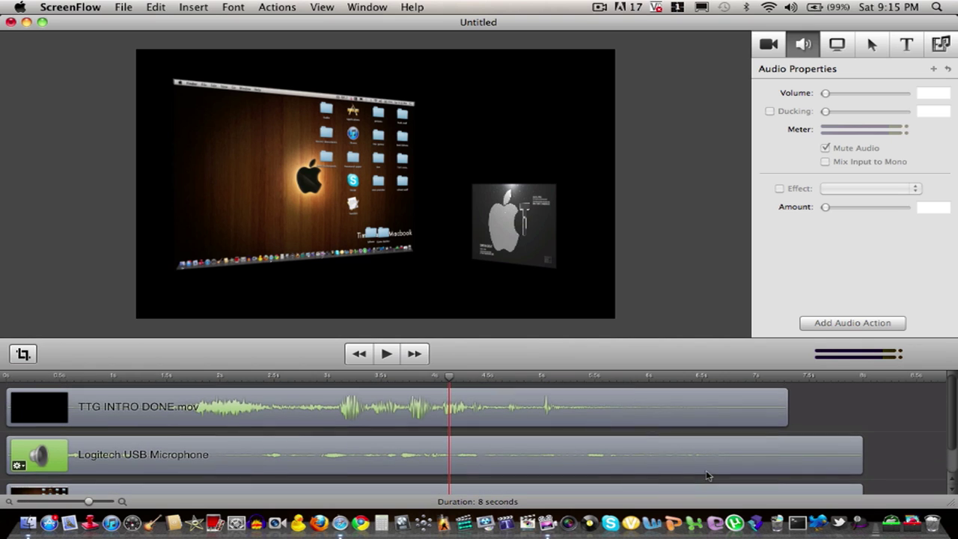
{"action": "left_click", "coordinate": [600, 8]}
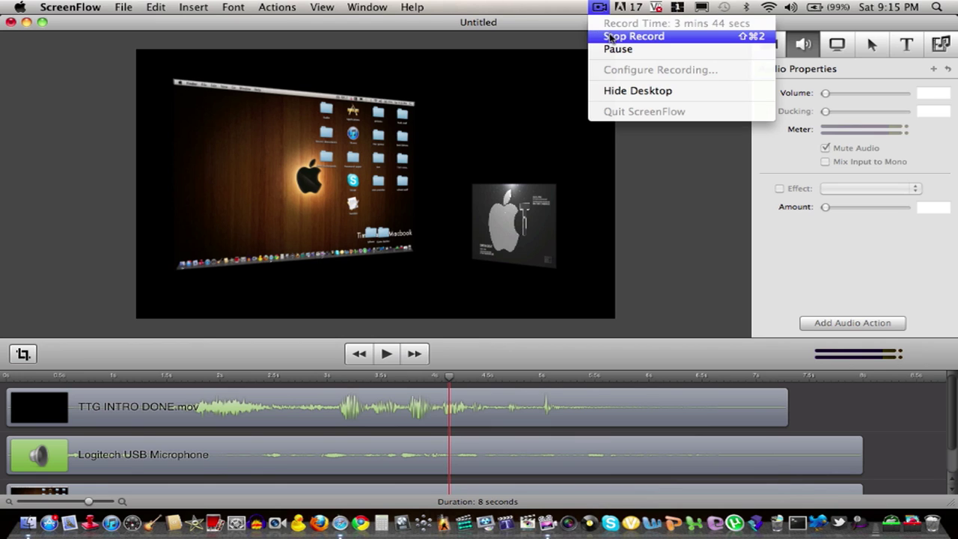